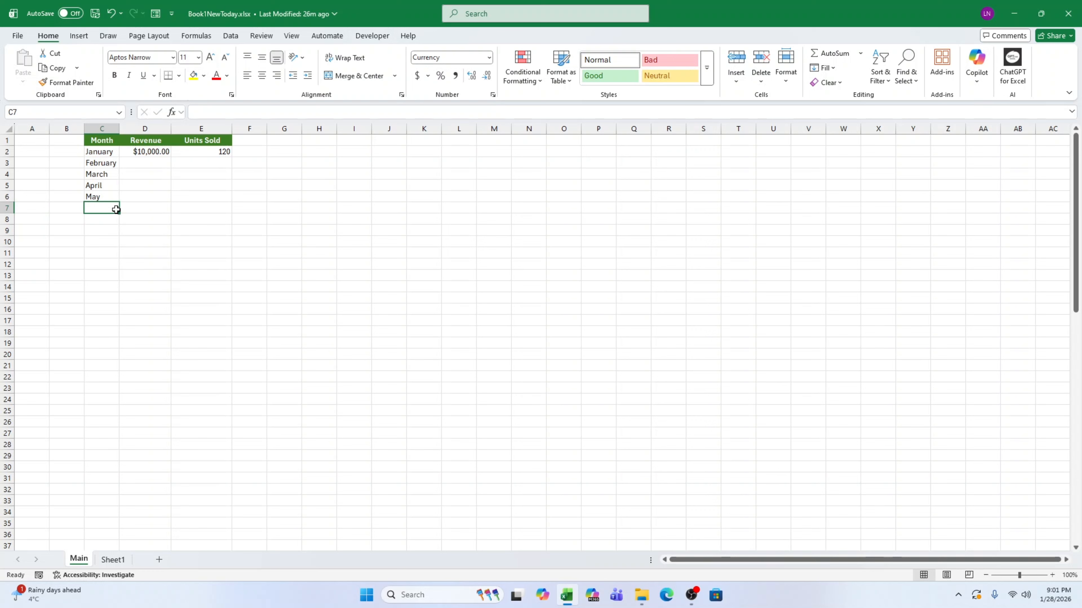
Step: Extend the month series from May in C6 down to row 36 and fit column C's width to its contents
left_click(111, 198)
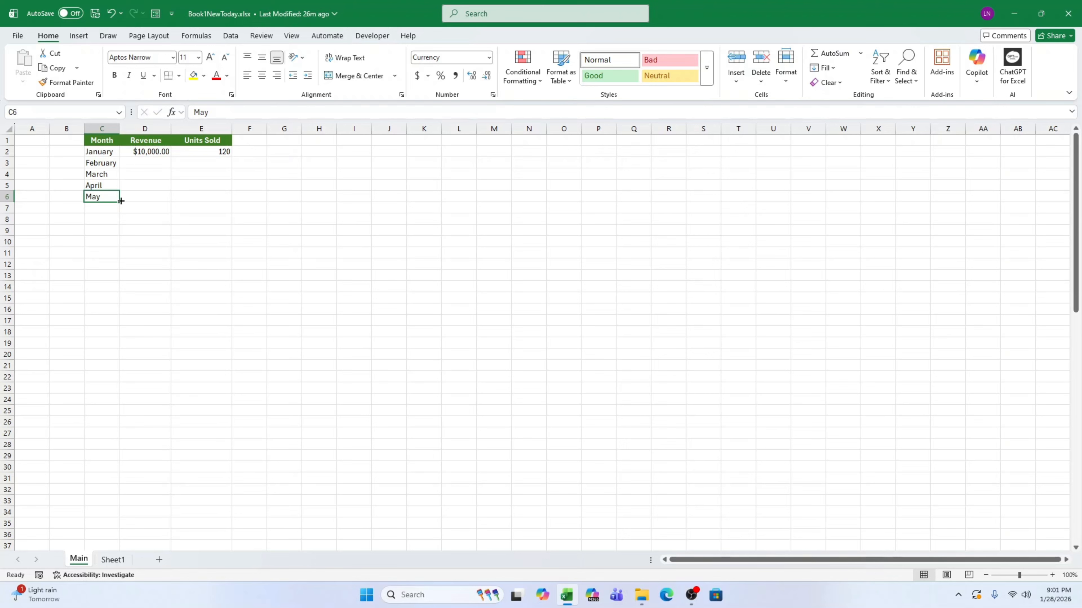
mouse_move(120, 202)
left_mouse_down()
mouse_move(121, 271)
mouse_move(121, 220)
left_mouse_up()
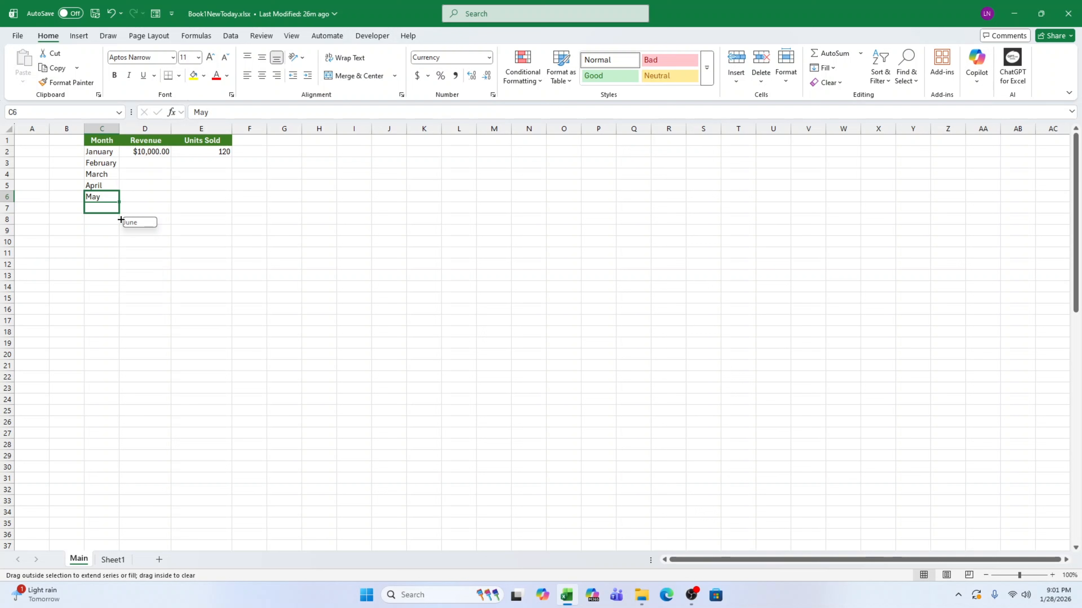
left_click_drag(121, 220, 114, 539)
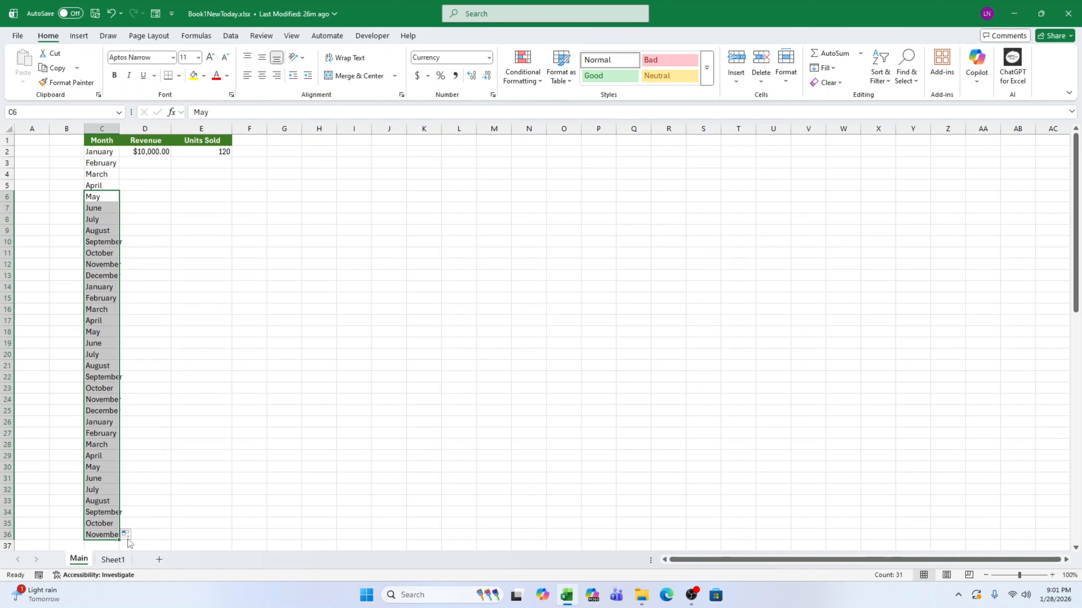
double_click(120, 128)
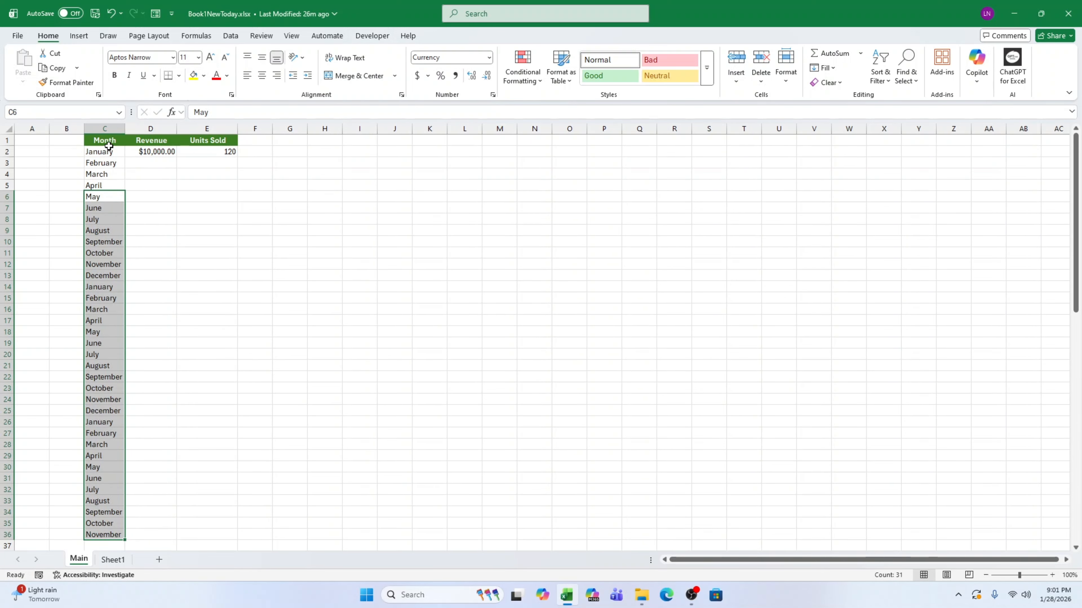
left_click_drag(109, 149, 103, 283)
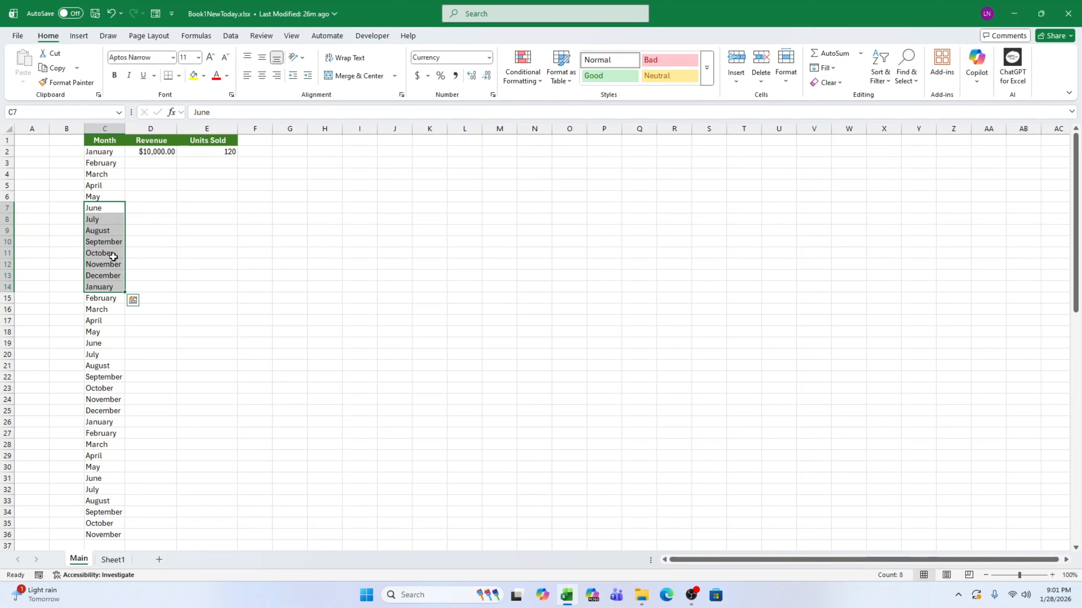
left_click(173, 197)
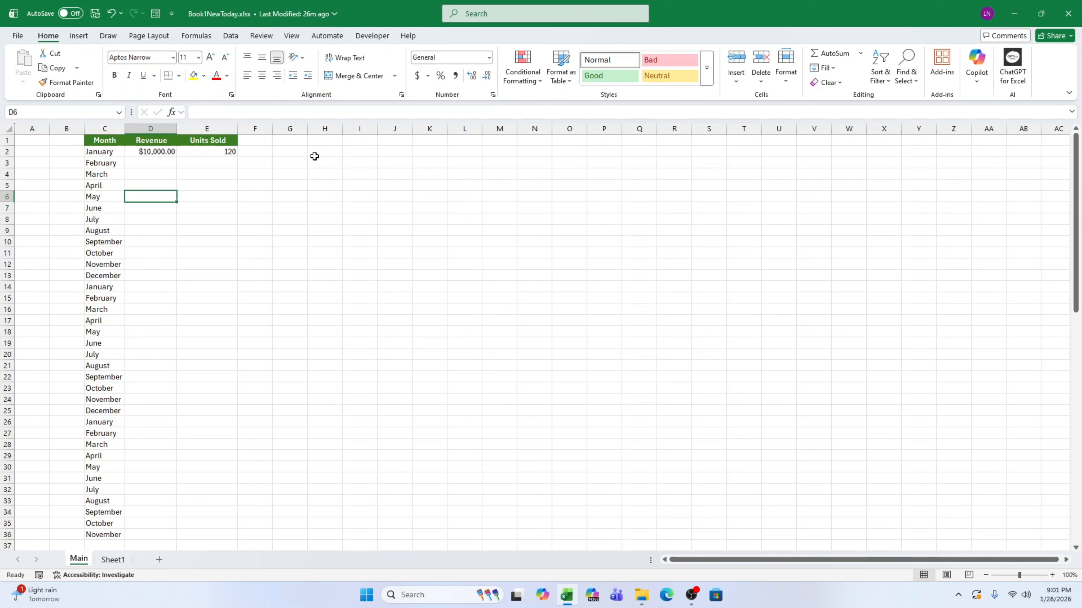
Step: Enter Monday in G3 and Tuesday in G4, and extend the weekday series down column G
left_click(299, 164)
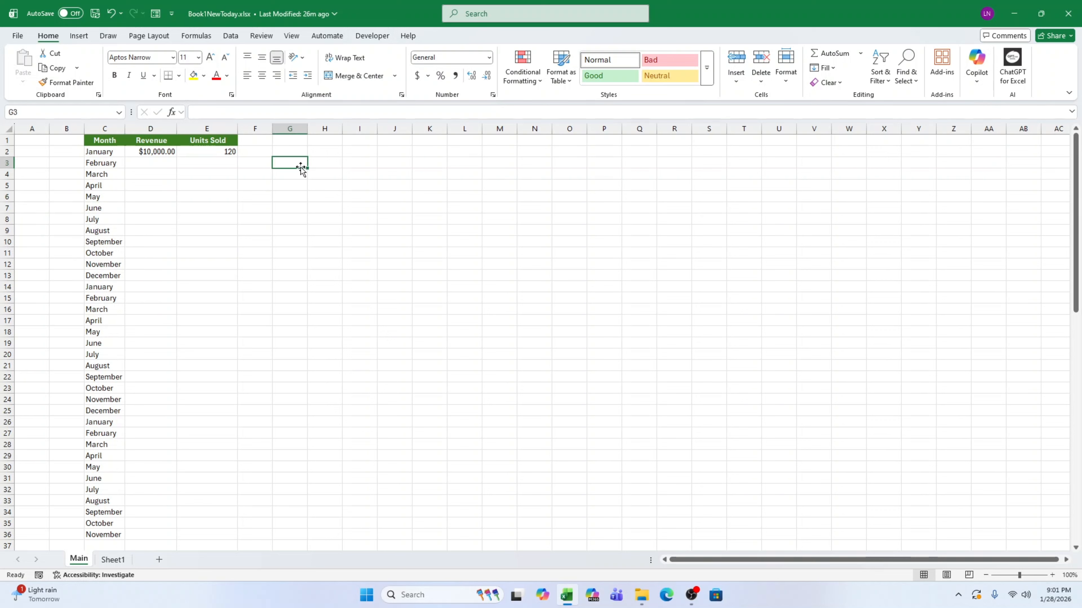
type("Monday")
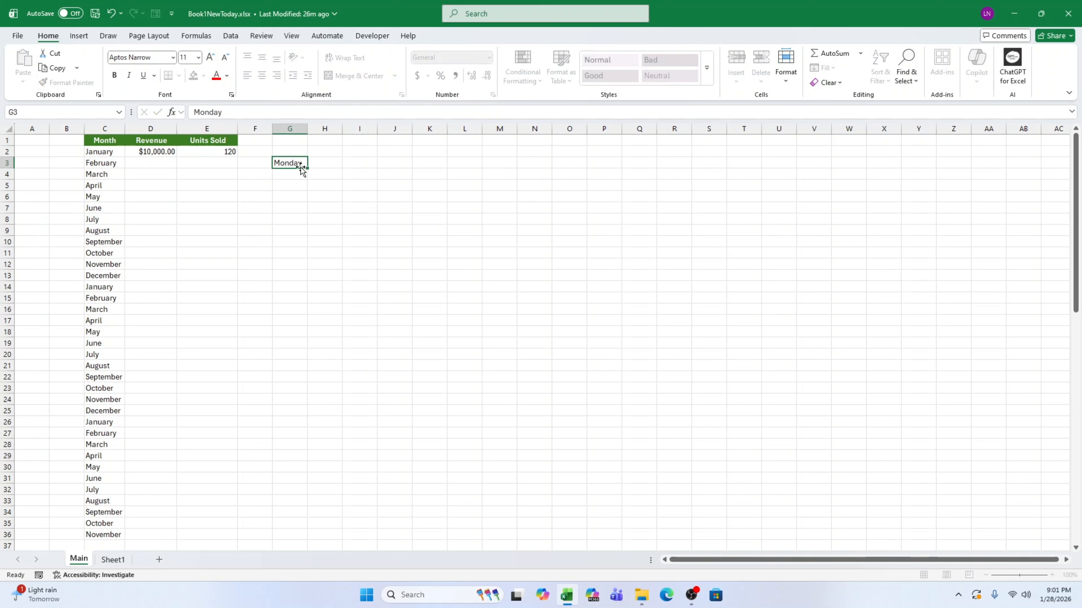
key("Return")
type("T")
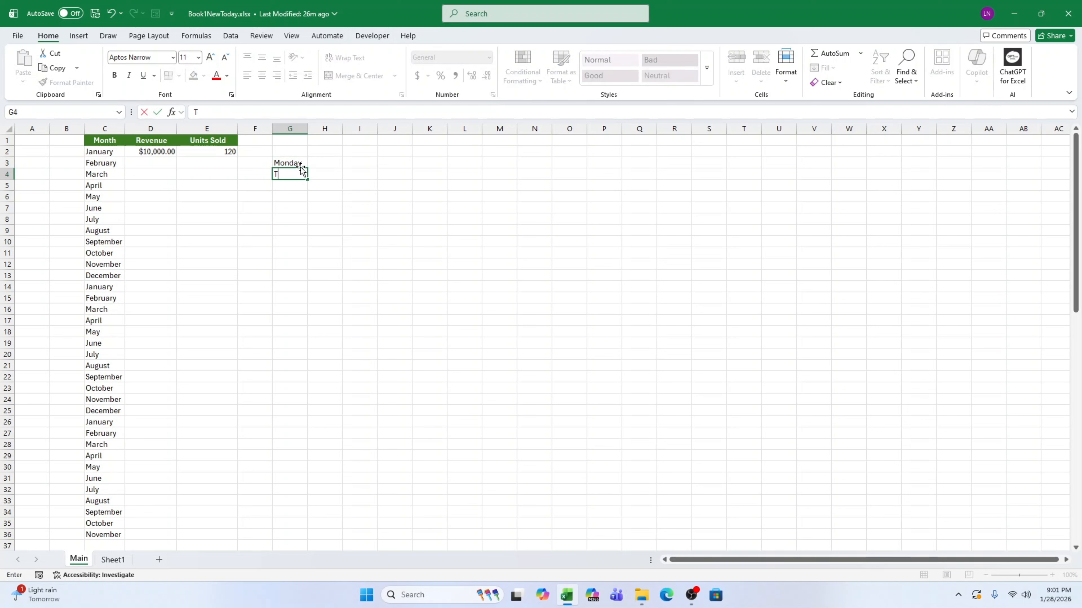
type("uesday")
key("Return")
left_click_drag(297, 164, 306, 331)
left_click(404, 331)
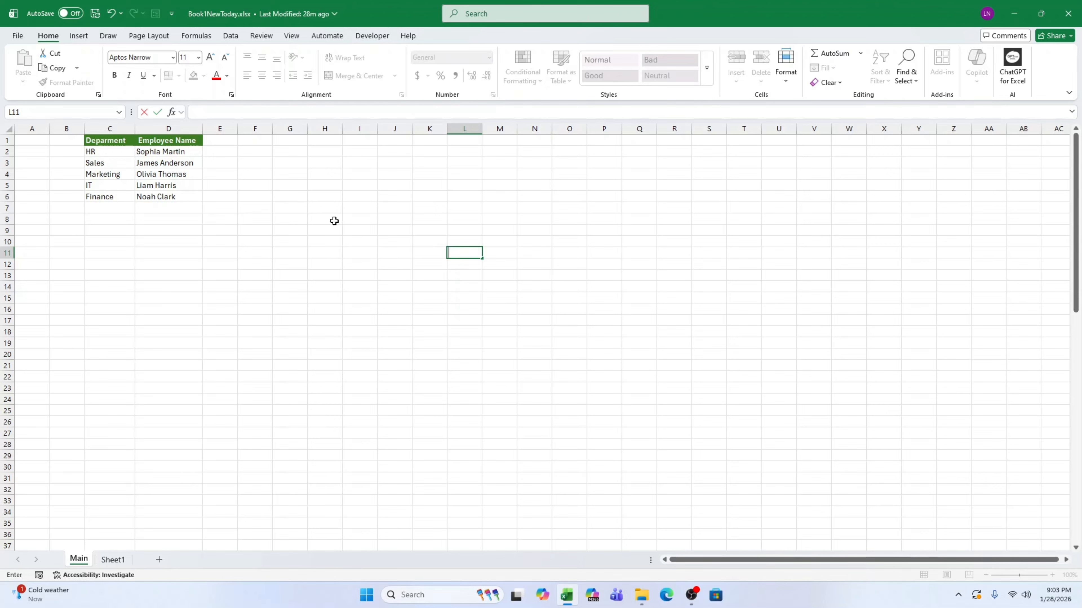
Step: Try to extend the department list from Finance in C6 down to row 14, and undo the fill
left_click(113, 196)
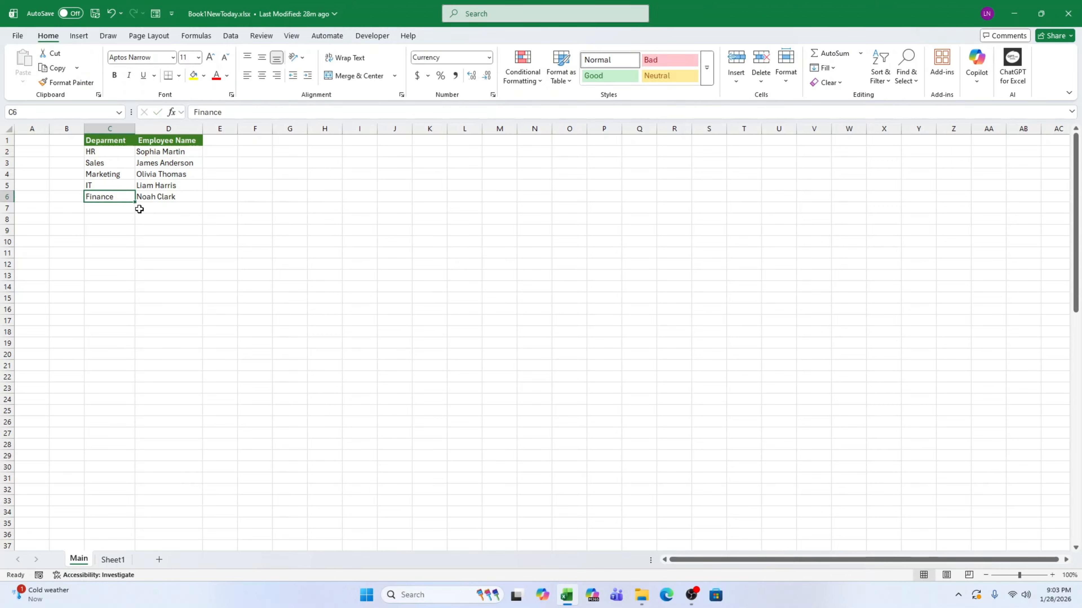
left_click_drag(136, 202, 137, 290)
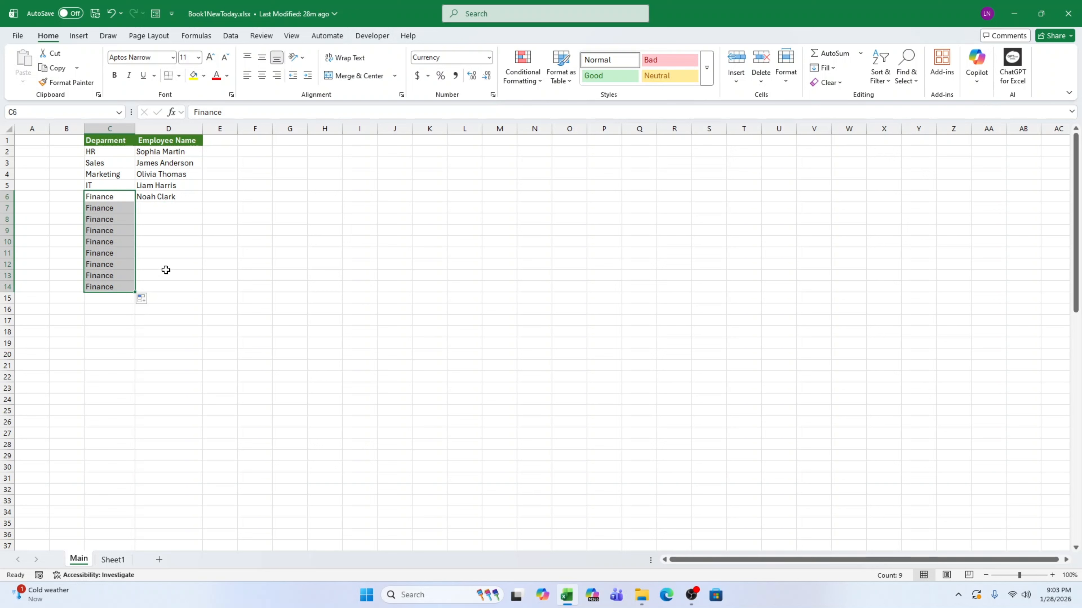
key("ctrl+z")
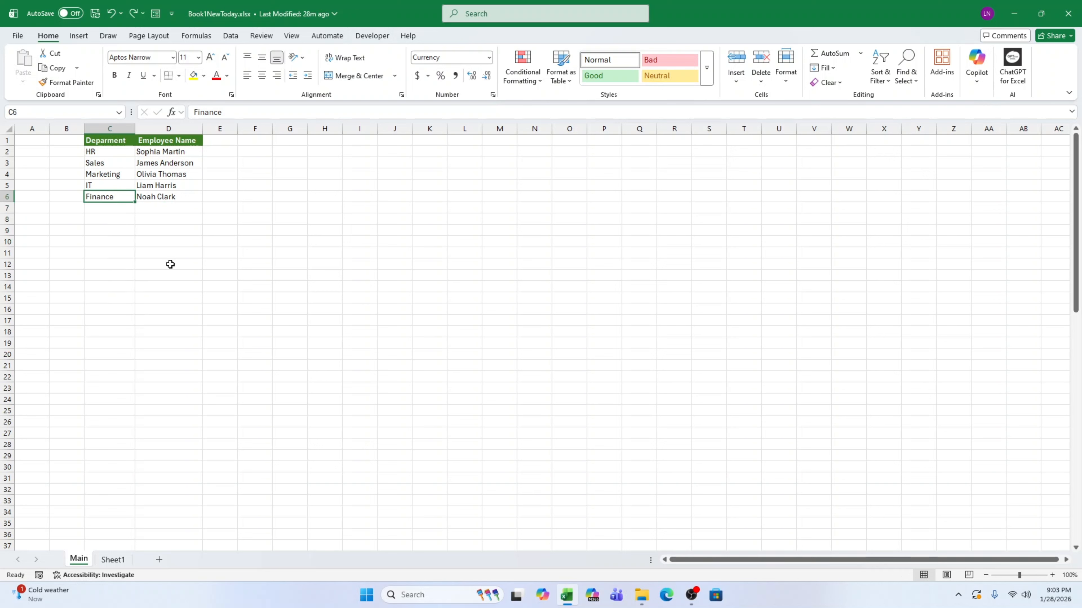
left_click(170, 265)
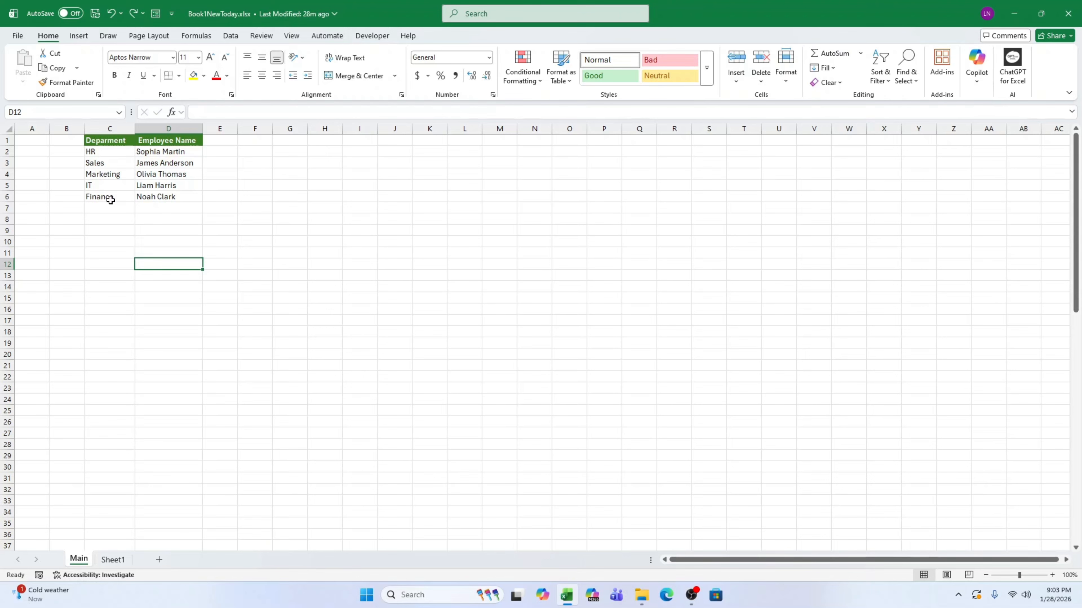
Step: Open the custom lists editor from the general section of the advanced program options
left_click(18, 36)
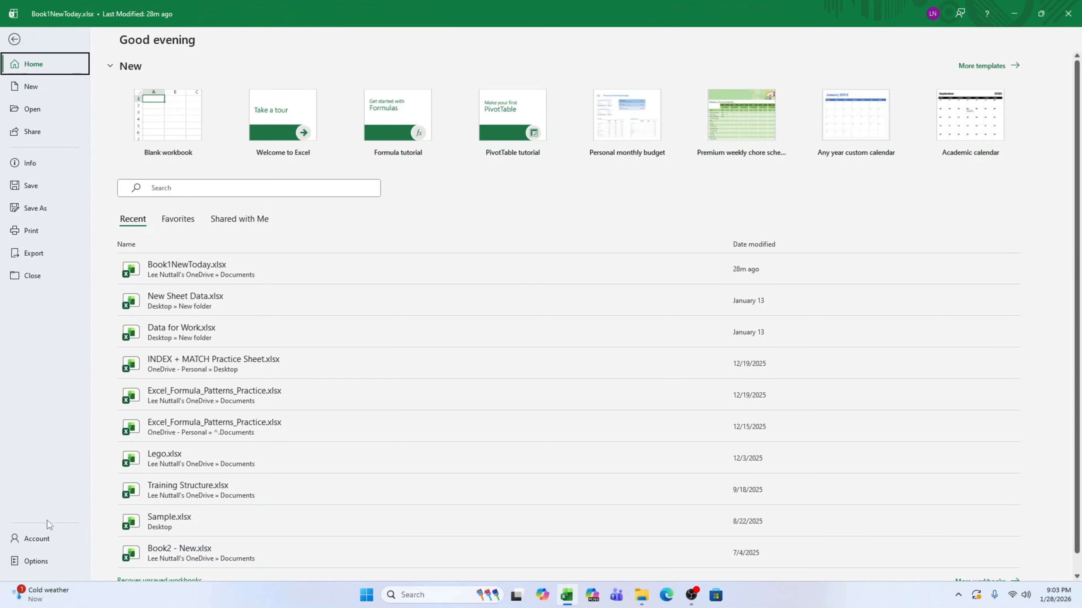
left_click(36, 561)
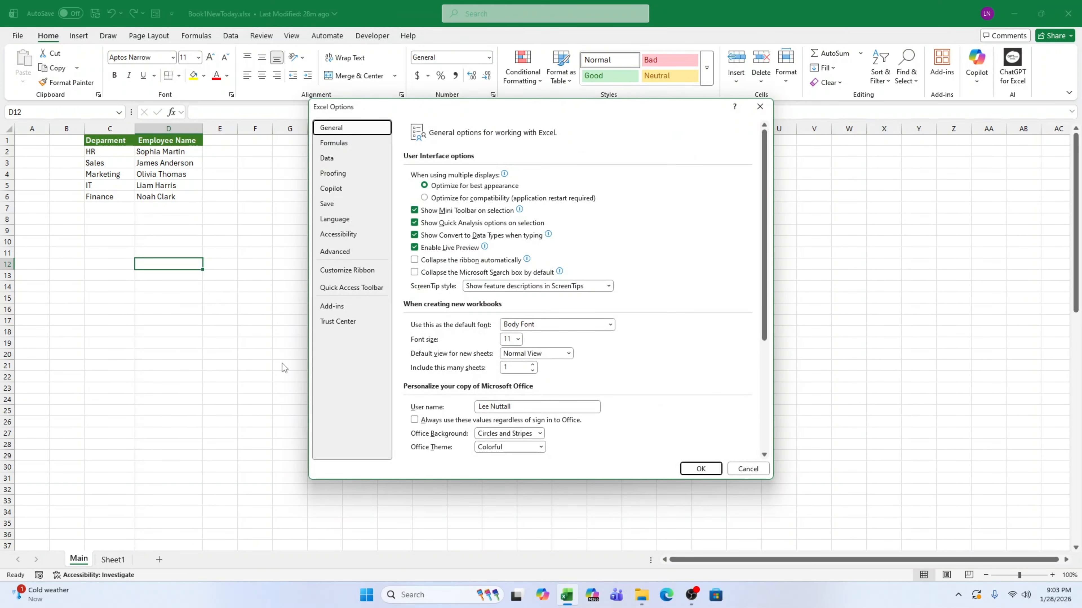
left_click(332, 252)
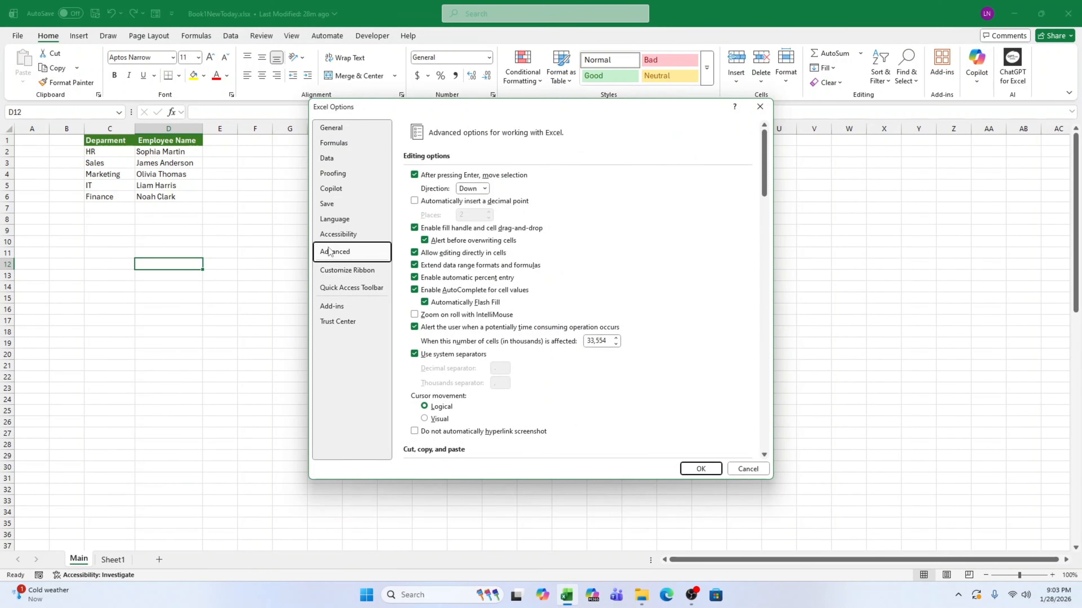
scroll(498, 294, "down", 10)
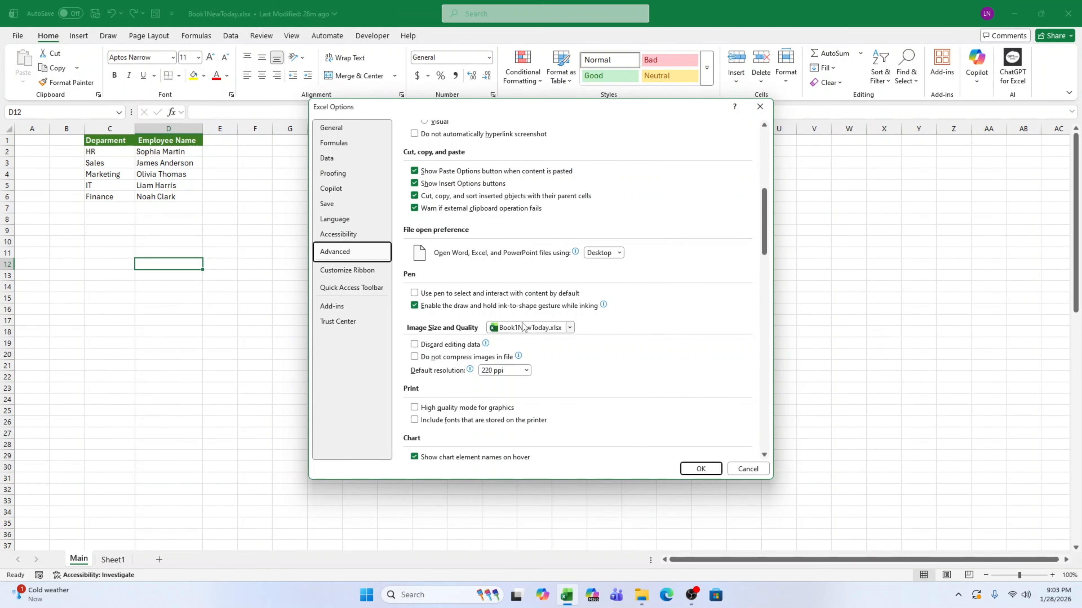
scroll(522, 323, "down", 15)
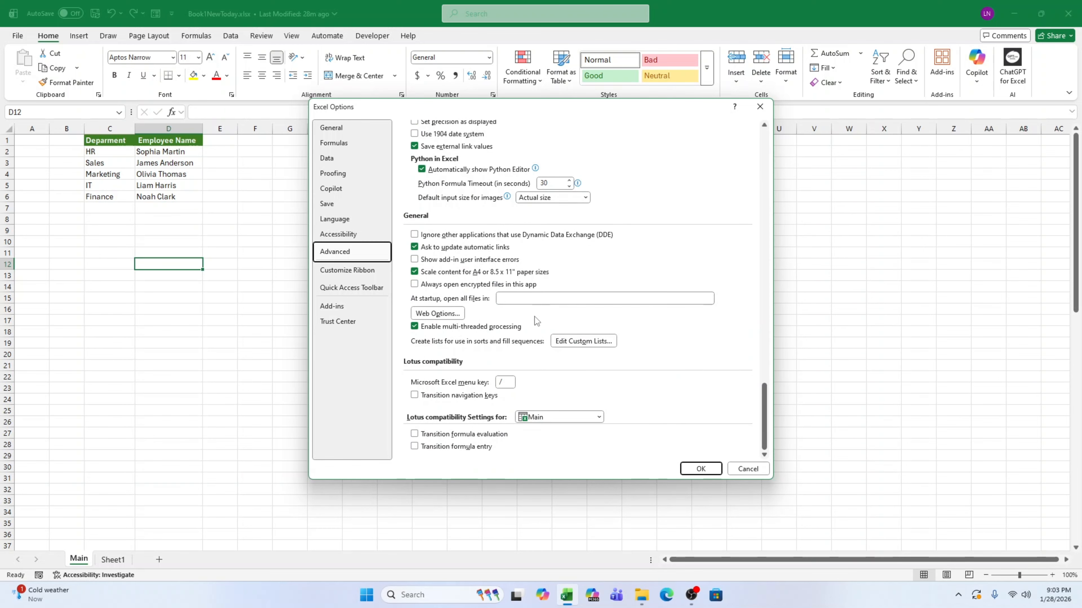
left_click(583, 341)
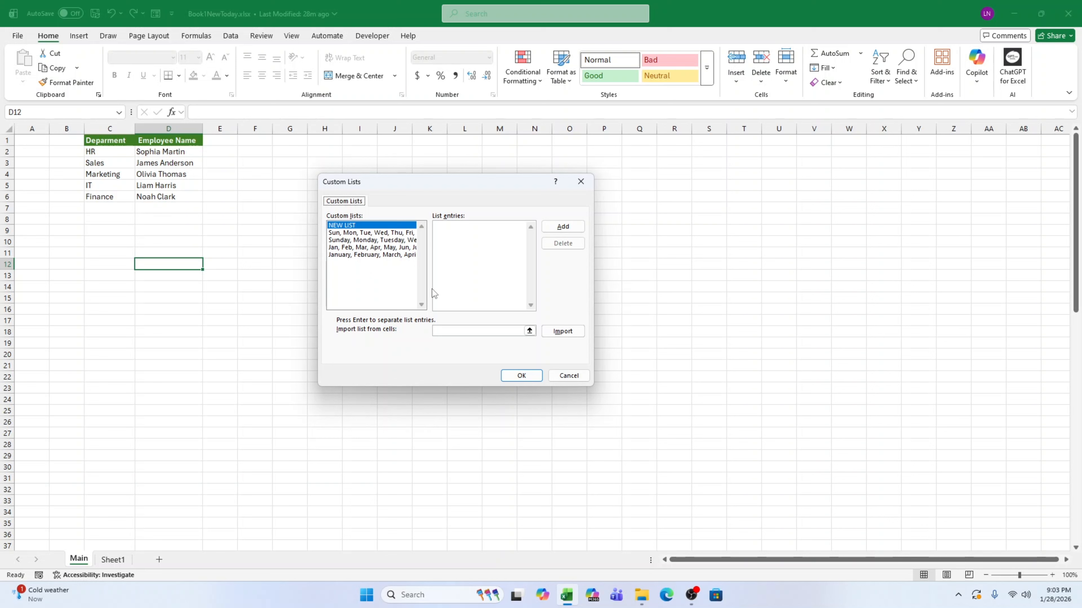
Step: Add a custom list with the entries HR, Sales, Marketing, IT and Finance, and save the options
left_click(474, 246)
type("HR")
type("ales ")
type("Mar")
type("k")
type("eting ")
type("IT")
key("Return")
type("Finance")
left_click(573, 230)
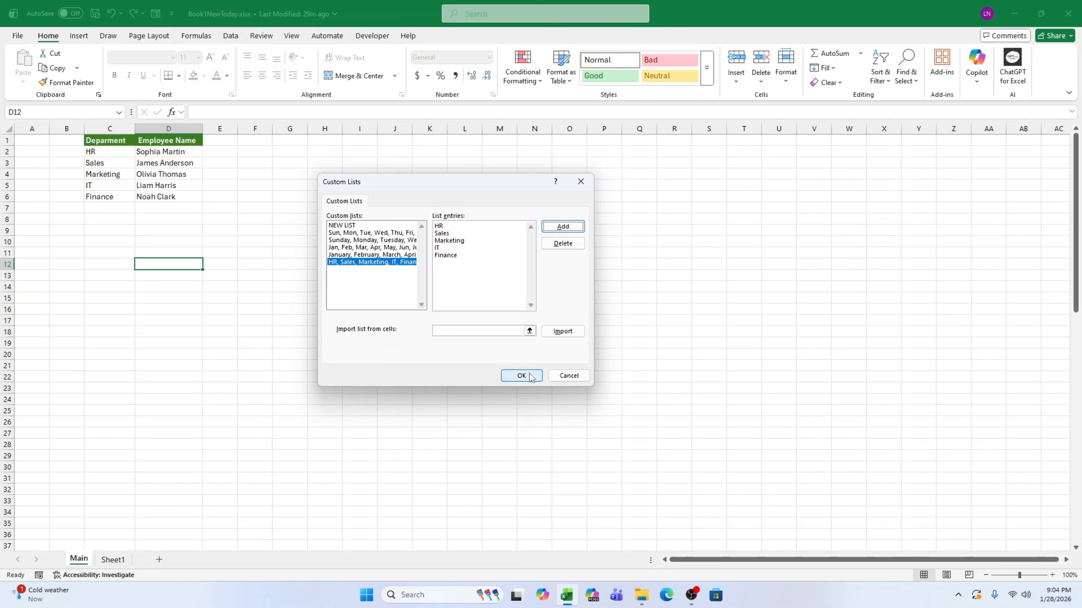
left_click(521, 376)
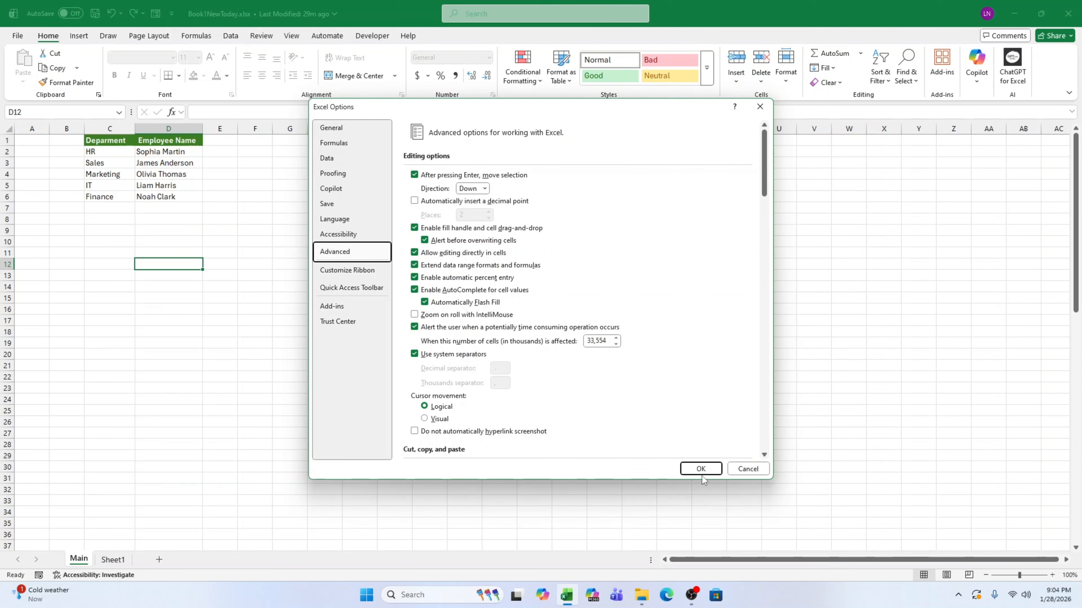
left_click(701, 473)
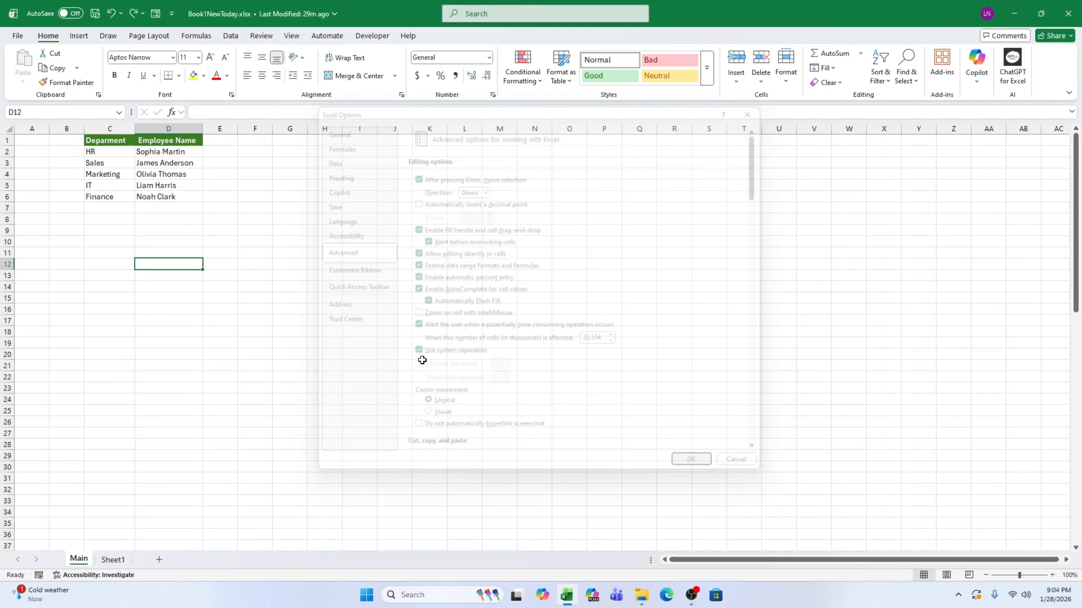
Step: Extend the department sequence from Finance in C6 down to row 22 using the custom list
left_click(114, 202)
left_click_drag(135, 202, 134, 383)
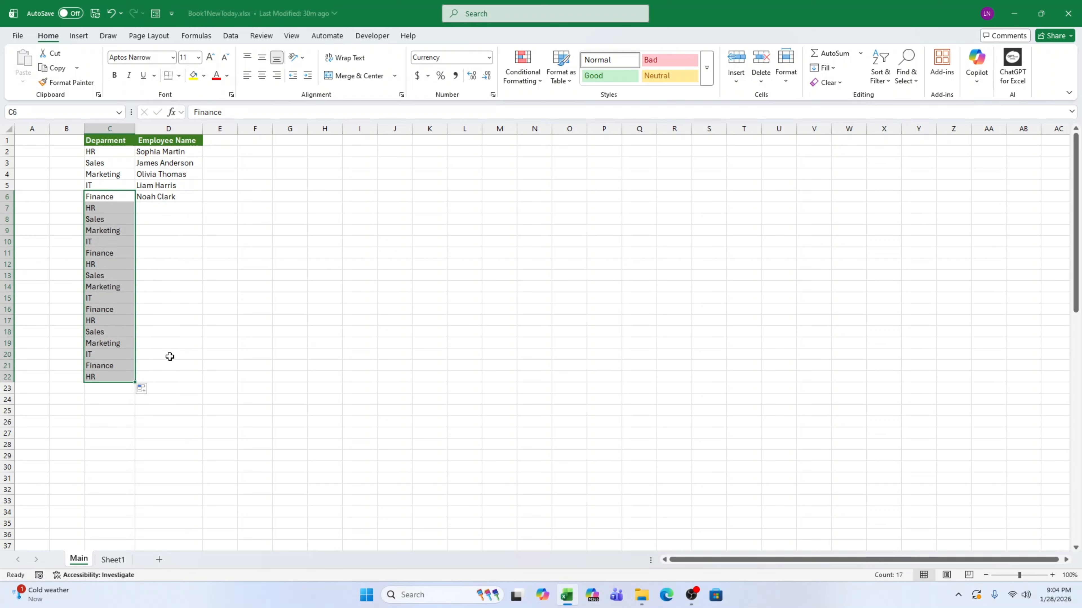
left_click(183, 341)
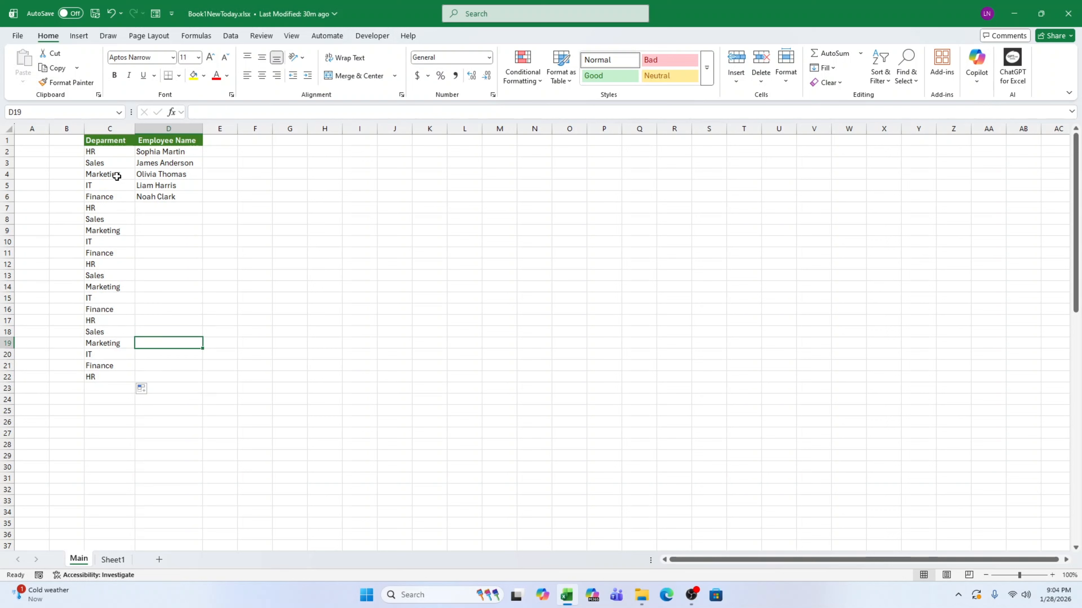
left_click_drag(109, 156, 109, 197)
right_click(109, 197)
key("Escape")
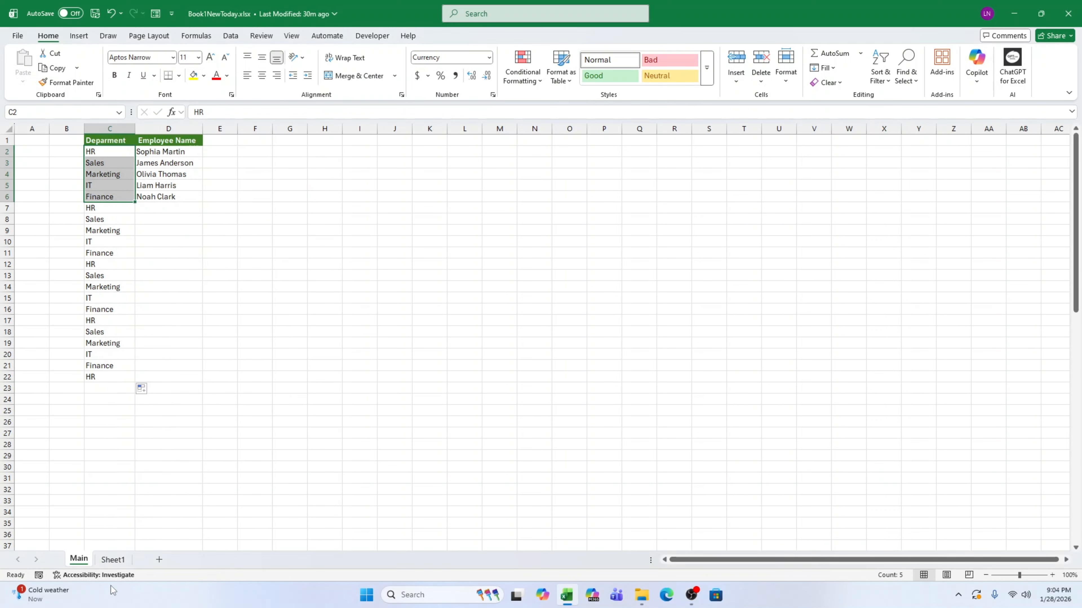
Step: Enter HR in I3, fill the department sequence down to I14, and slightly widen column I
left_click(351, 163)
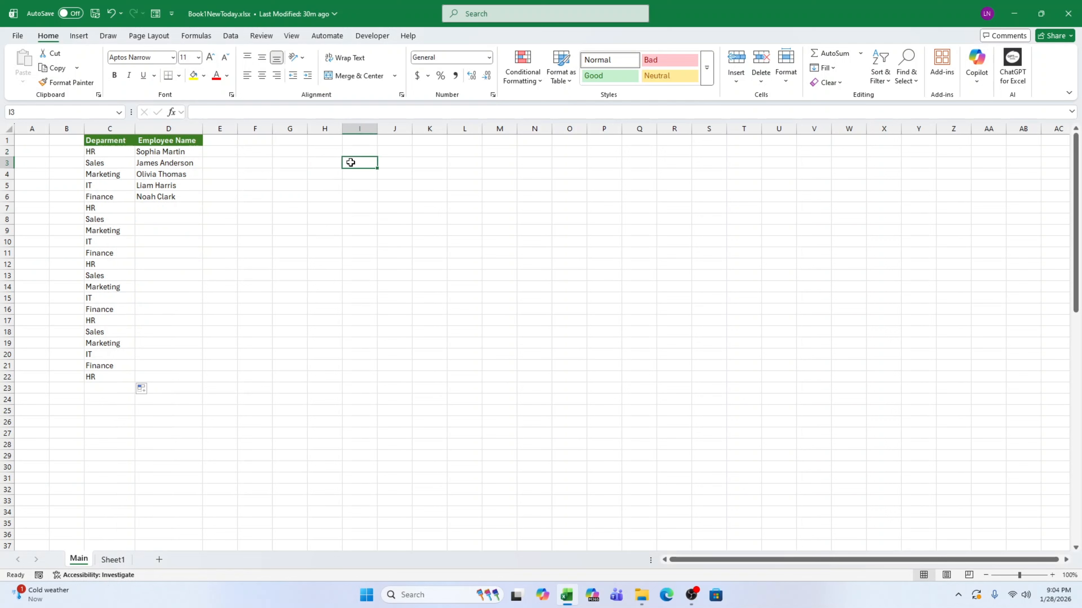
type("HR")
key("Return")
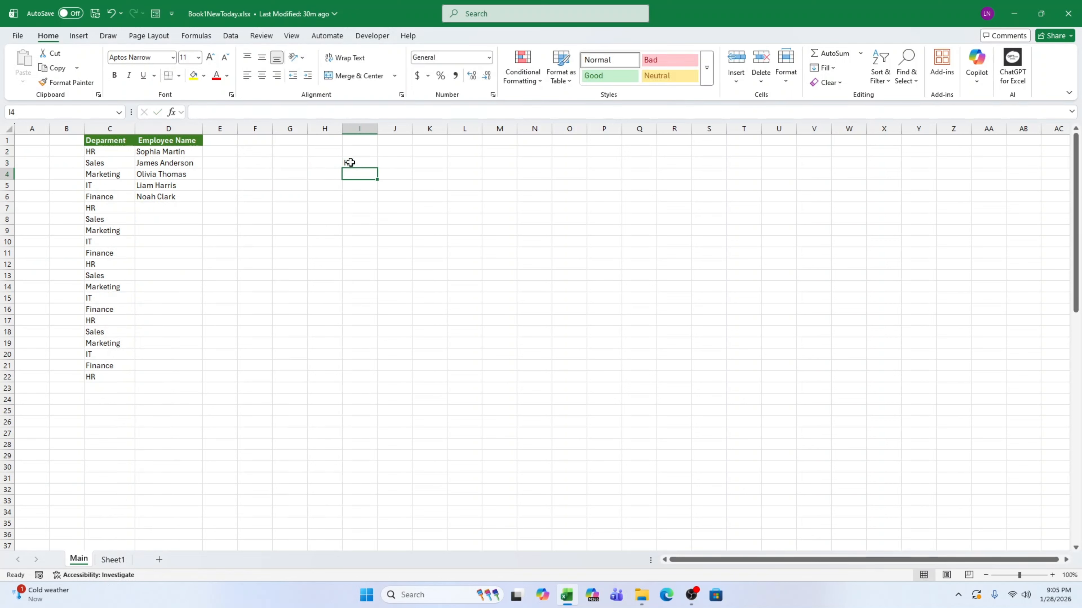
left_click(351, 162)
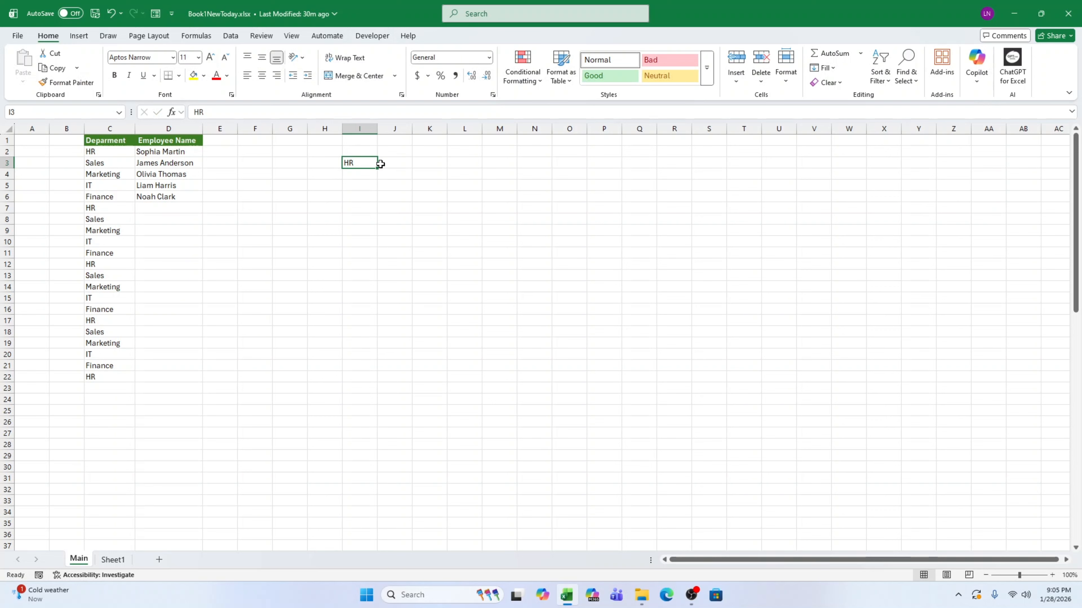
left_click_drag(377, 168, 378, 294)
left_click(450, 285)
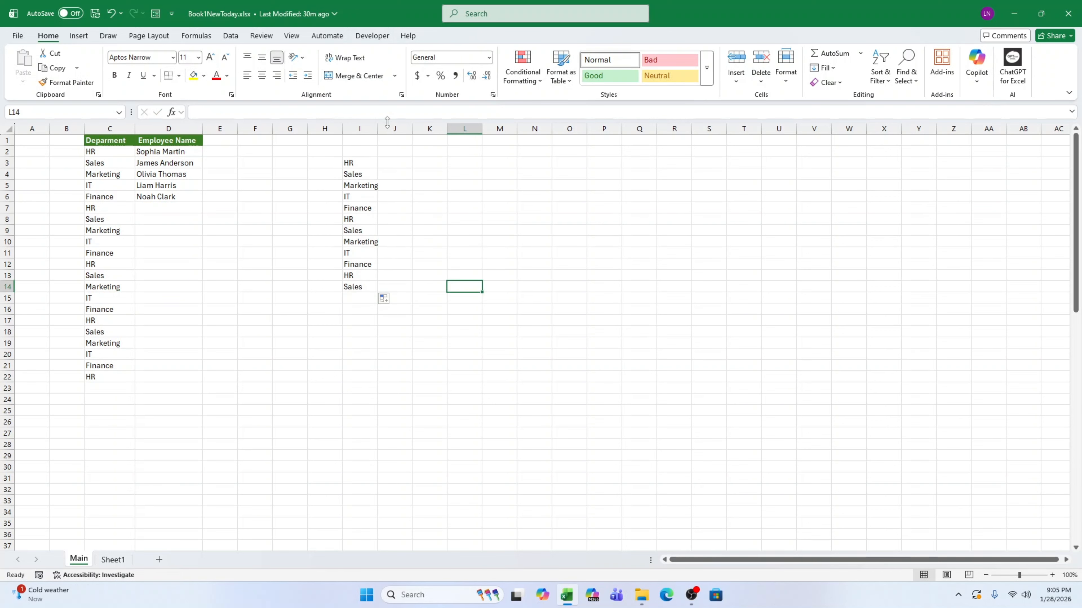
left_click_drag(377, 128, 381, 128)
left_click(457, 319)
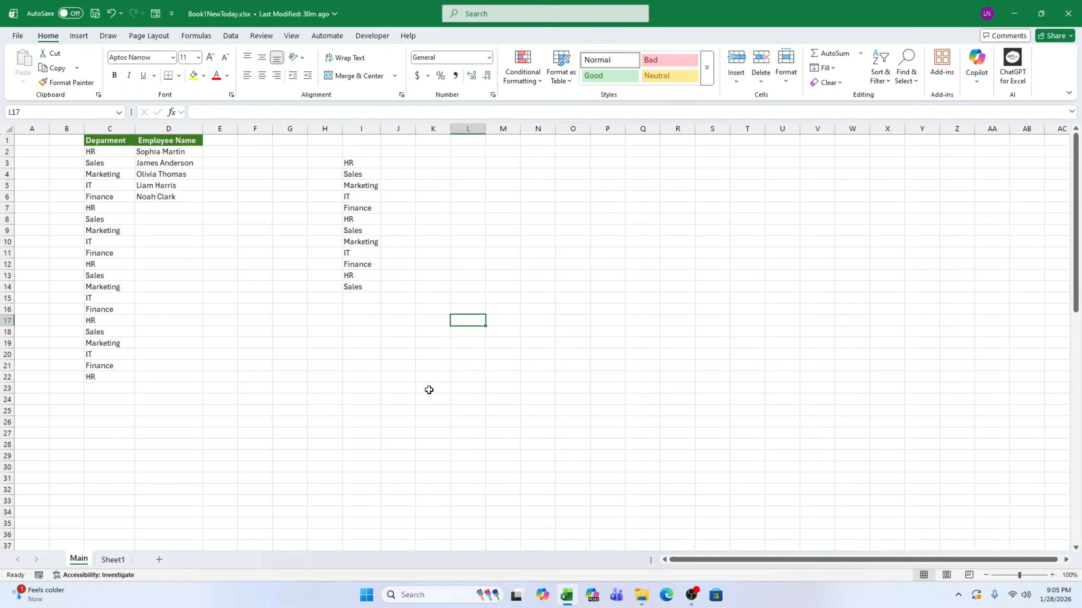